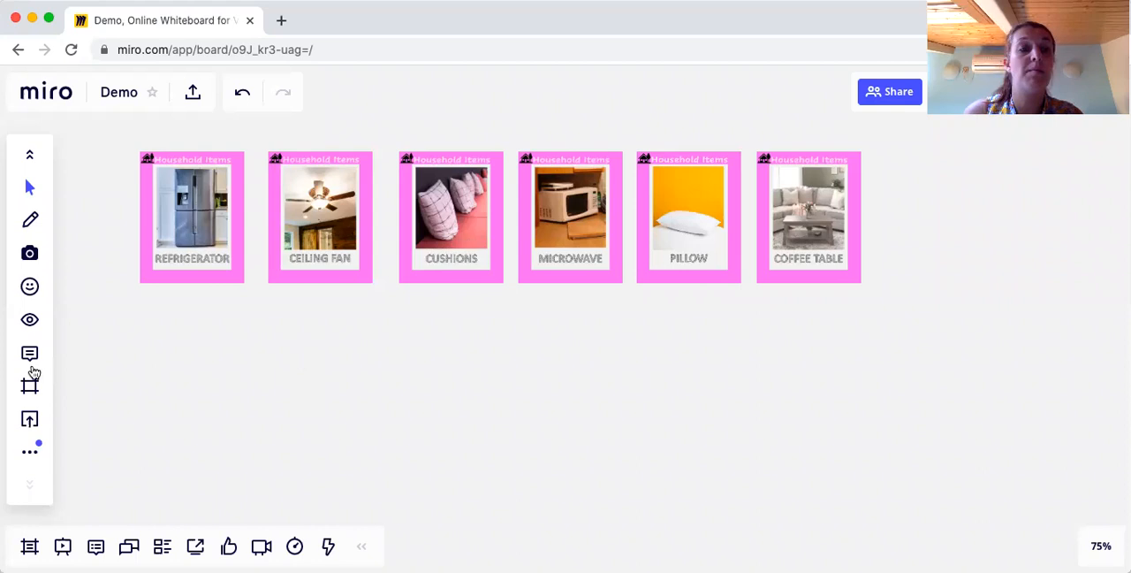
# - Open the saved files collection to view the stored card images, and close it again
pyautogui.click(30, 423)
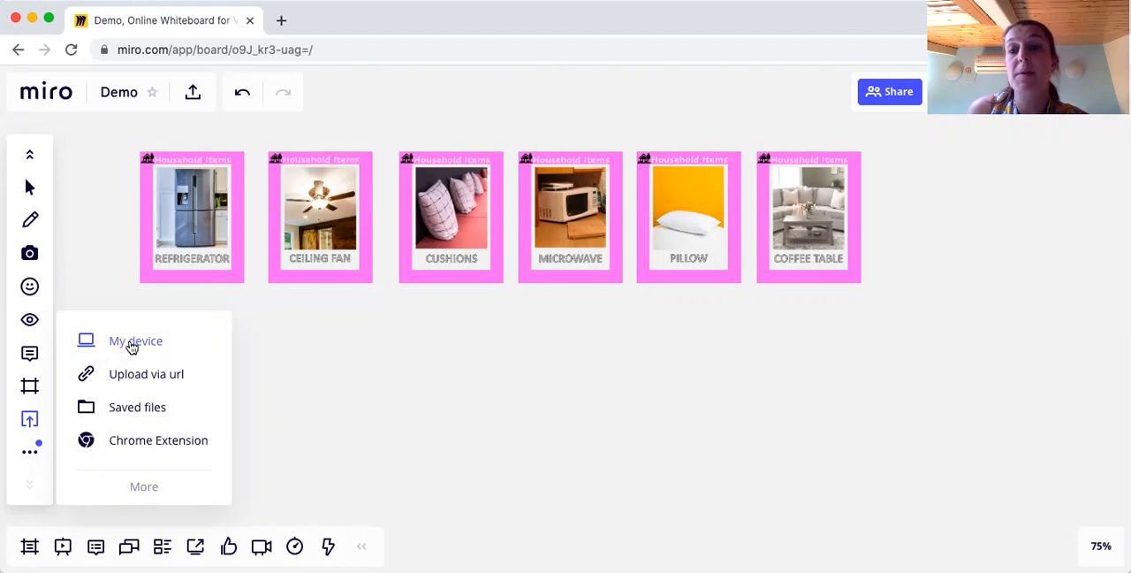
pyautogui.click(139, 409)
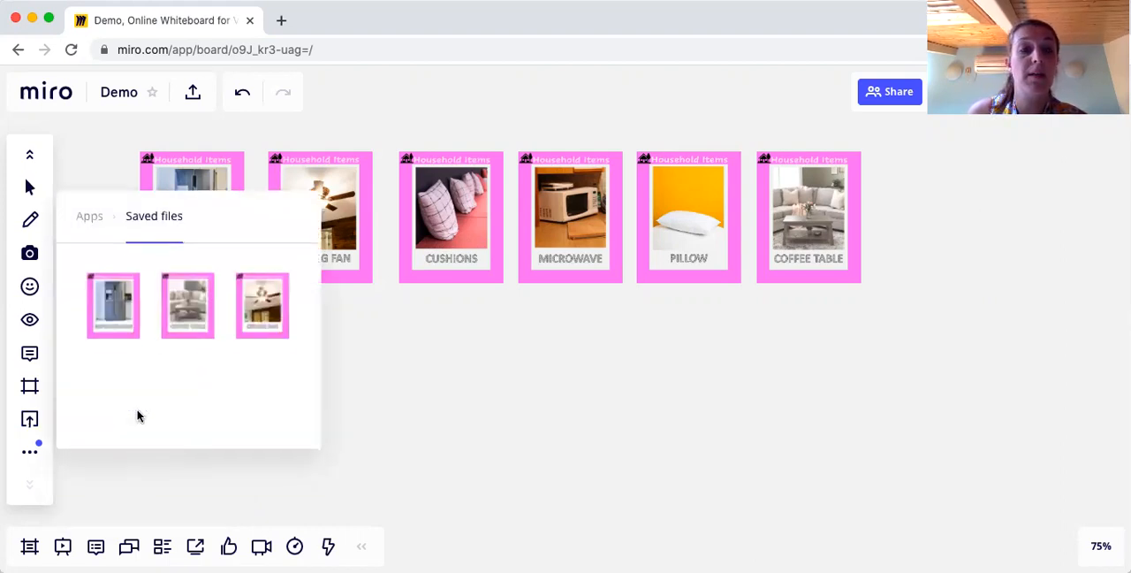
pyautogui.click(410, 364)
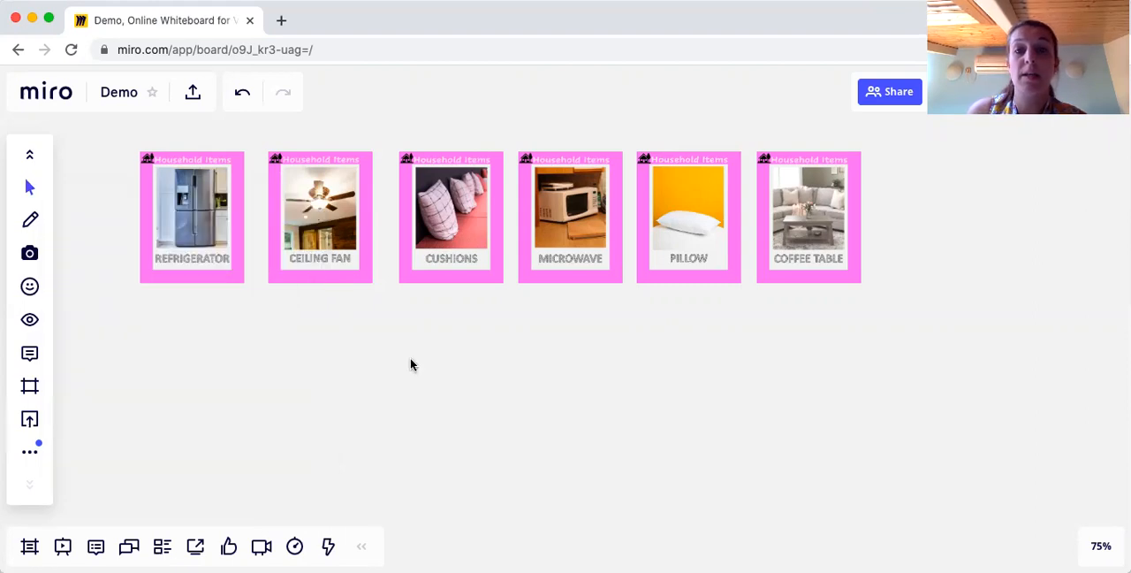
# - Add the microwave card image to the saved files and view the saved files collection
pyautogui.click(564, 224)
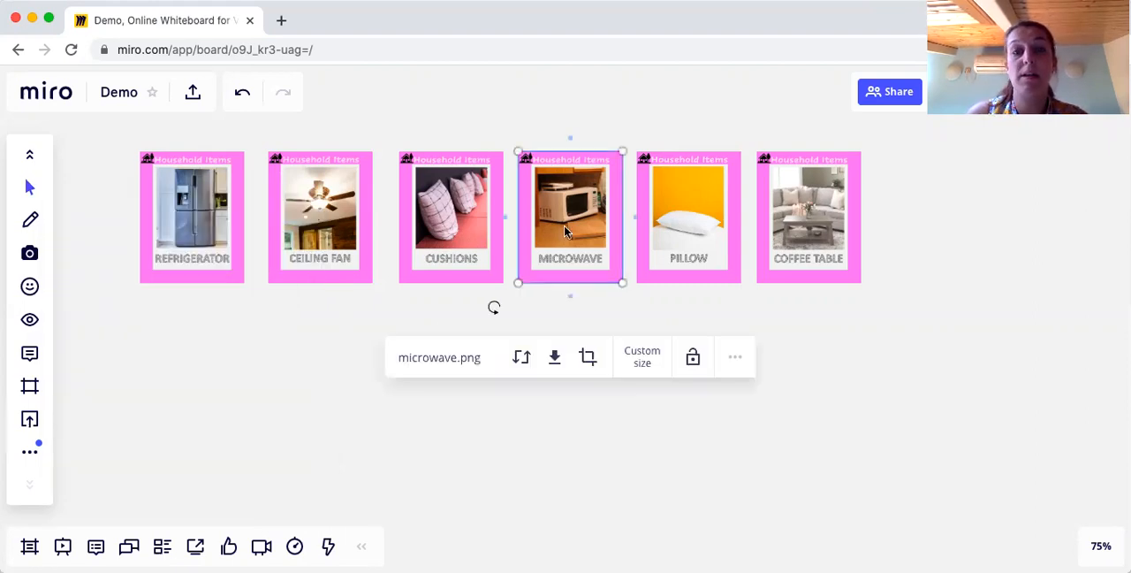
pyautogui.click(734, 359)
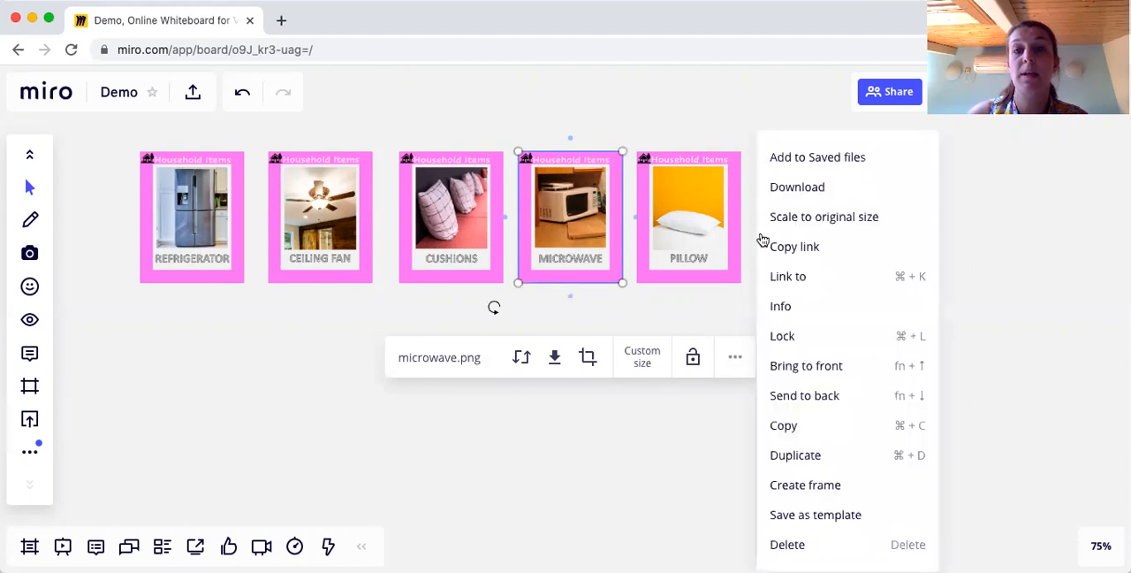
pyautogui.click(795, 160)
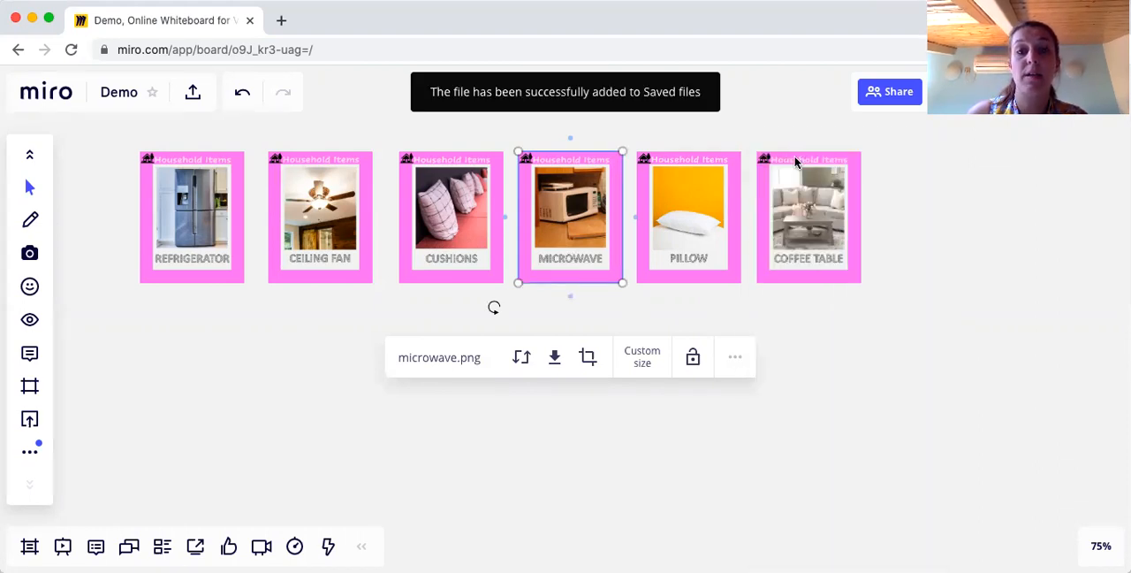
pyautogui.click(29, 417)
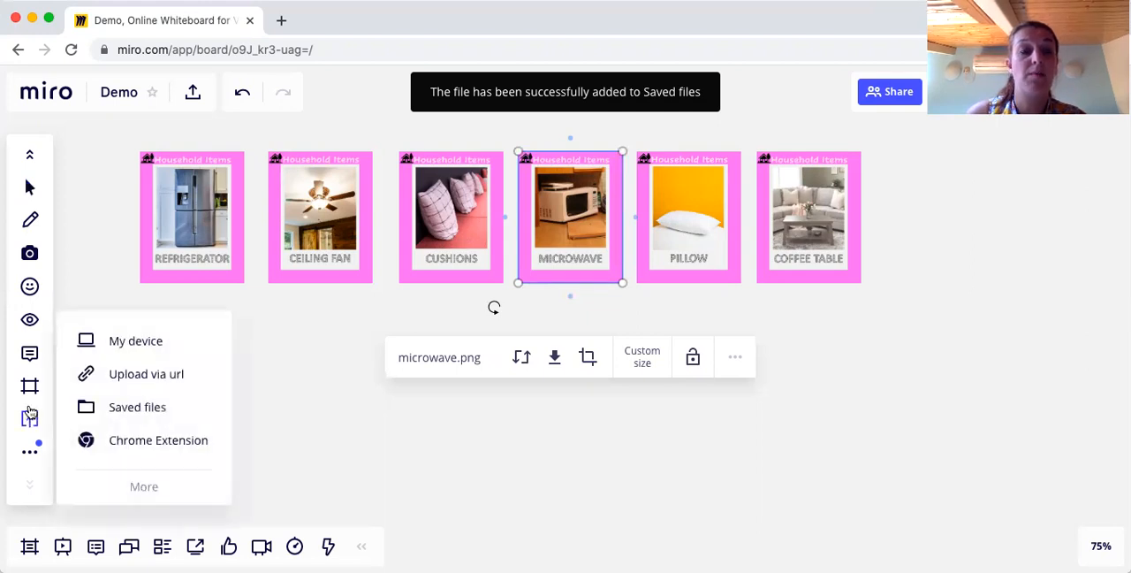
pyautogui.click(138, 409)
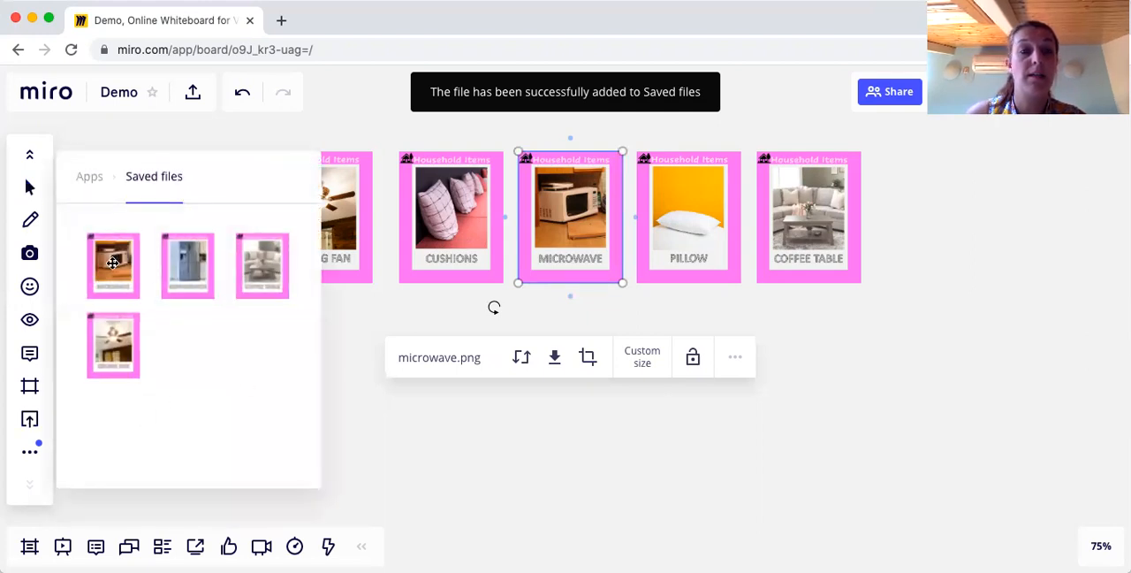
pyautogui.click(511, 450)
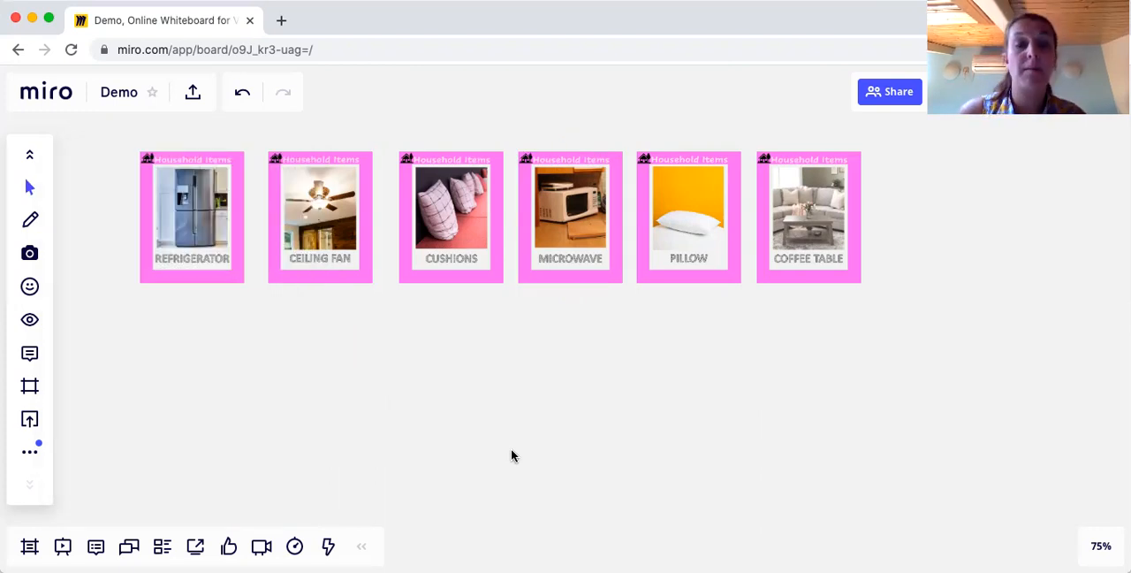
# - Duplicate all six household item cards together and place the copies in a row below the originals
pyautogui.click(203, 198)
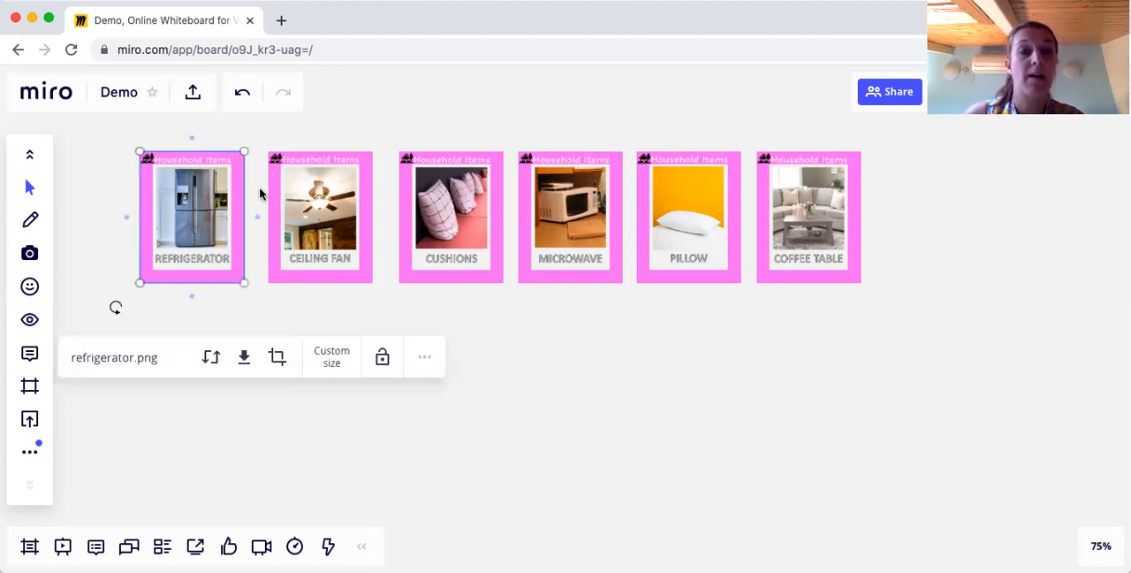
pyautogui.keyDown('shift'); pyautogui.click(336, 196); pyautogui.keyUp('shift')
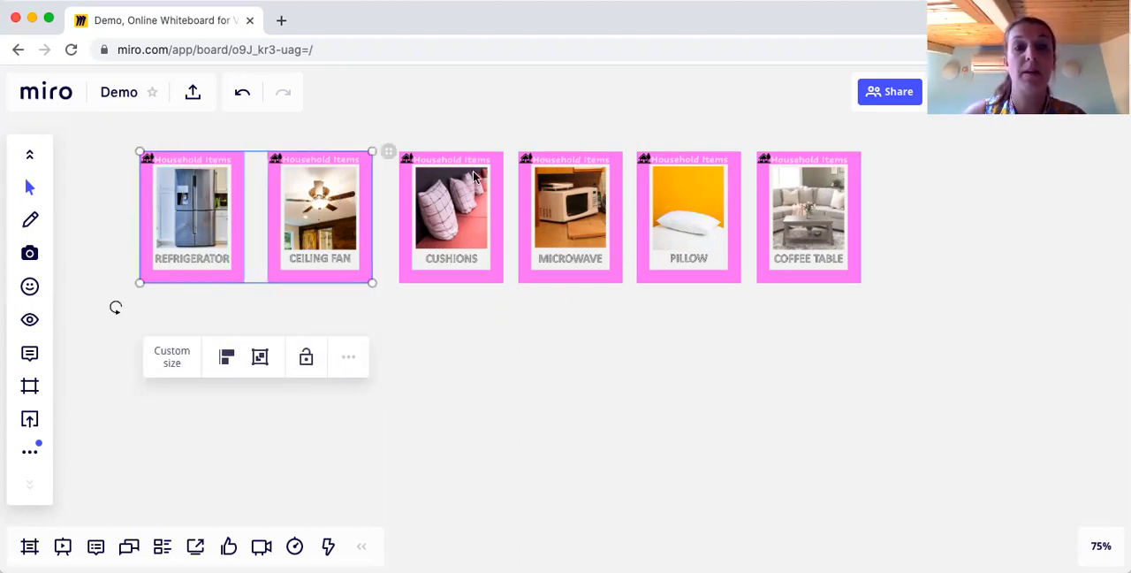
pyautogui.keyDown('shift'); pyautogui.click(481, 182); pyautogui.keyUp('shift')
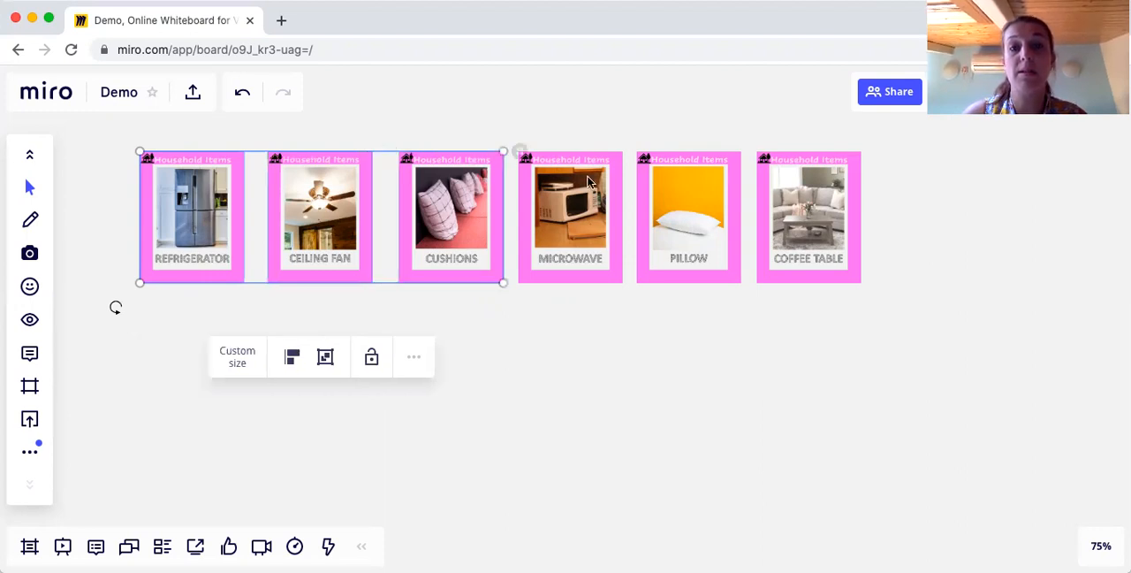
pyautogui.keyDown('shift'); pyautogui.click(587, 181); pyautogui.keyUp('shift')
pyautogui.keyDown('shift'); pyautogui.click(702, 182); pyautogui.keyUp('shift')
pyautogui.keyDown('shift'); pyautogui.click(807, 192); pyautogui.keyUp('shift')
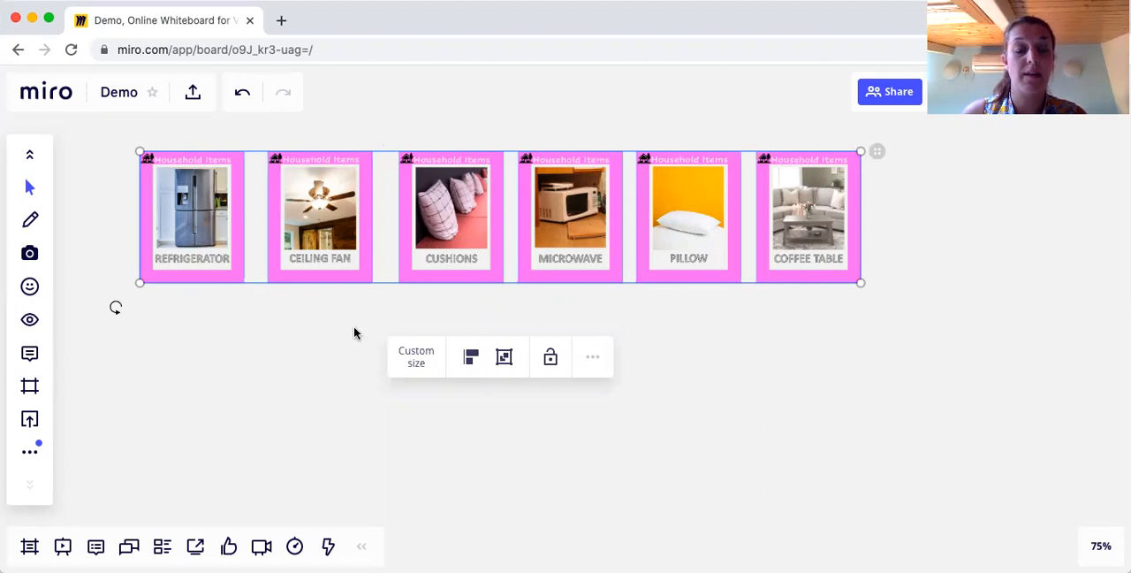
pyautogui.press('super+d')
pyautogui.scroll(-3, 353, 332)
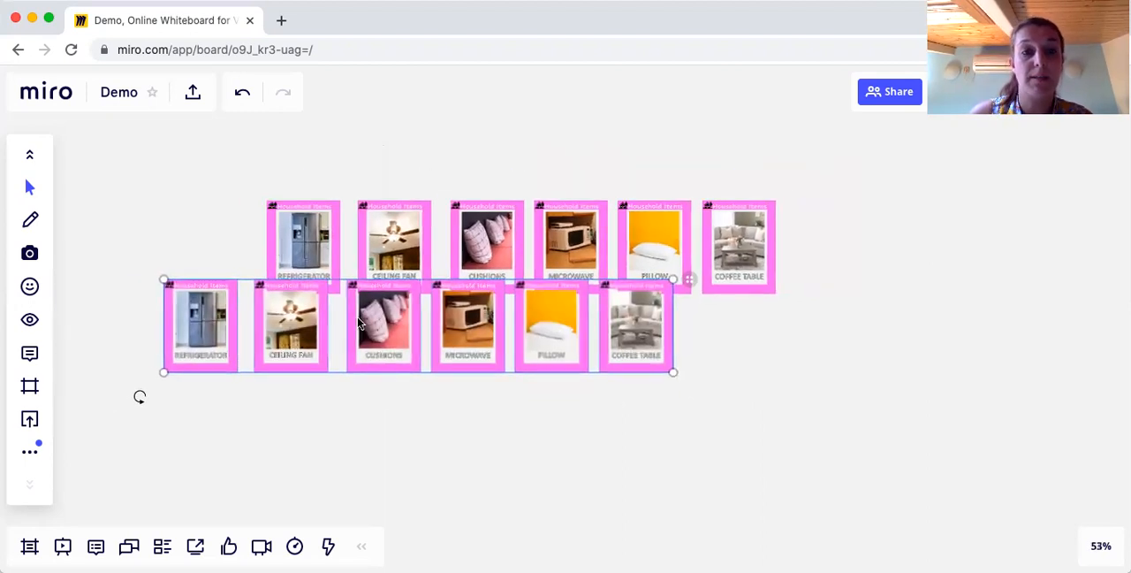
pyautogui.moveTo(340, 320); pyautogui.dragTo(433, 343)
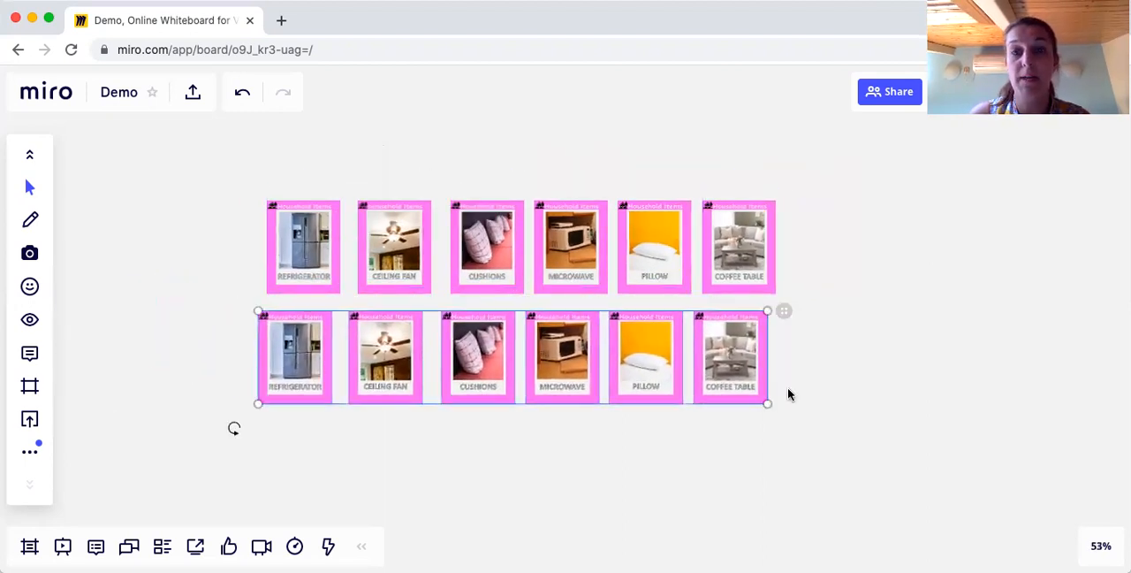
pyautogui.scroll(-2, 787, 387)
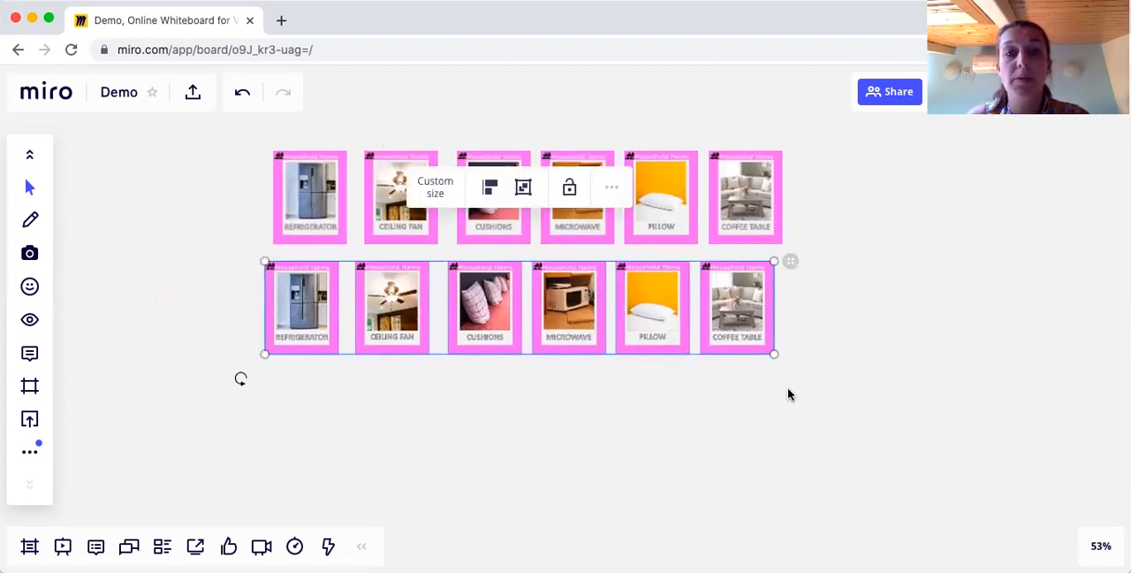
pyautogui.click(571, 387)
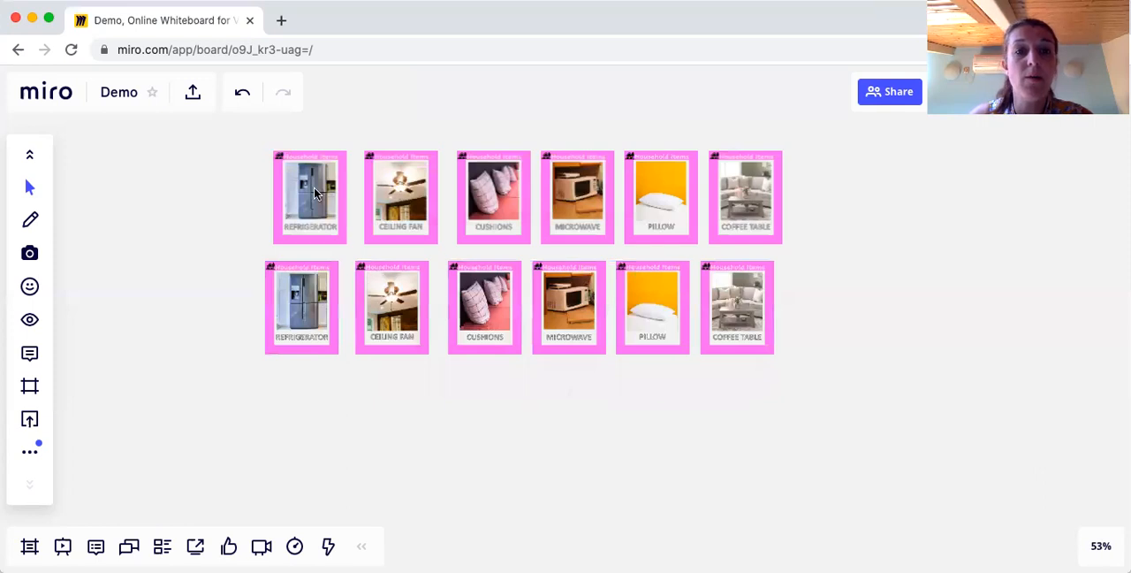
# - Arrange the copied ceiling fan, pillow, cushions and microwave cards in a two-by-two grid below the original row
pyautogui.click(301, 320)
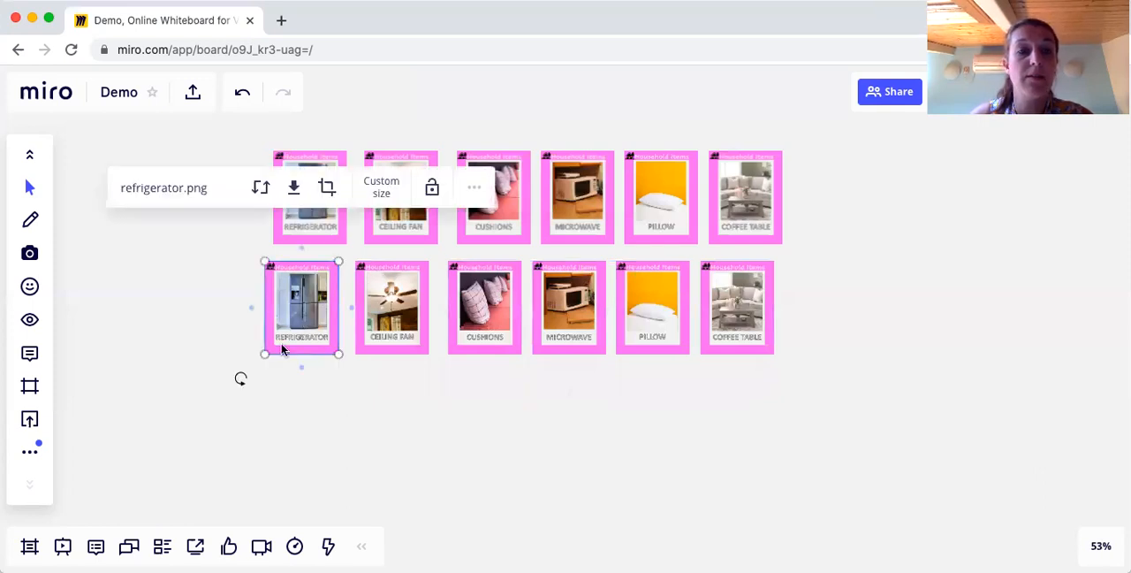
pyautogui.moveTo(265, 352)
pyautogui.mouseDown()
pyautogui.moveTo(195, 419)
pyautogui.moveTo(275, 356)
pyautogui.mouseUp()
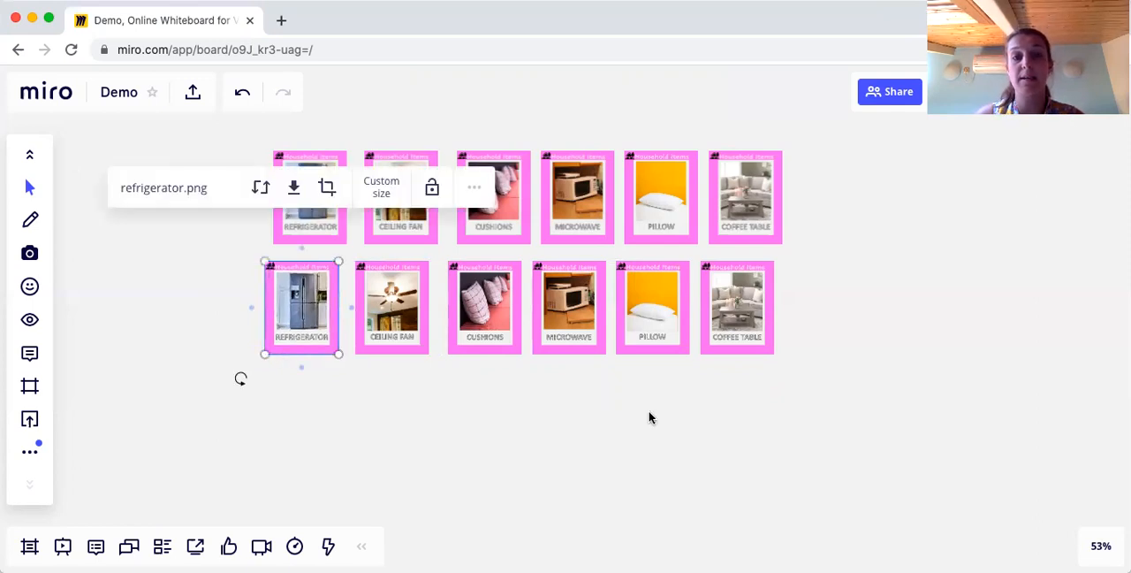
pyautogui.moveTo(478, 313); pyautogui.dragTo(449, 428)
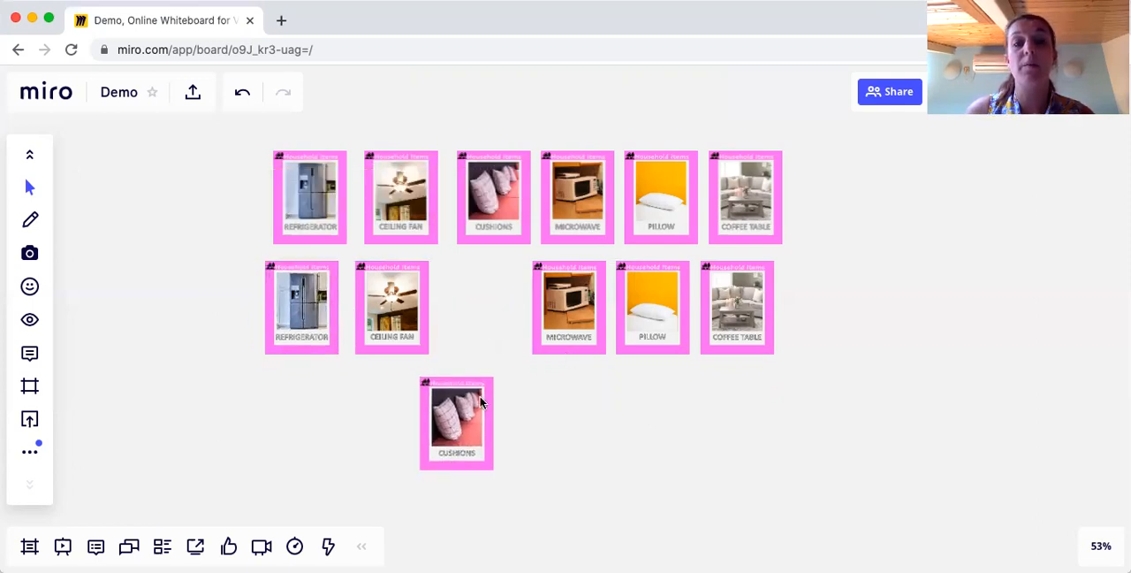
pyautogui.moveTo(559, 321); pyautogui.dragTo(527, 436)
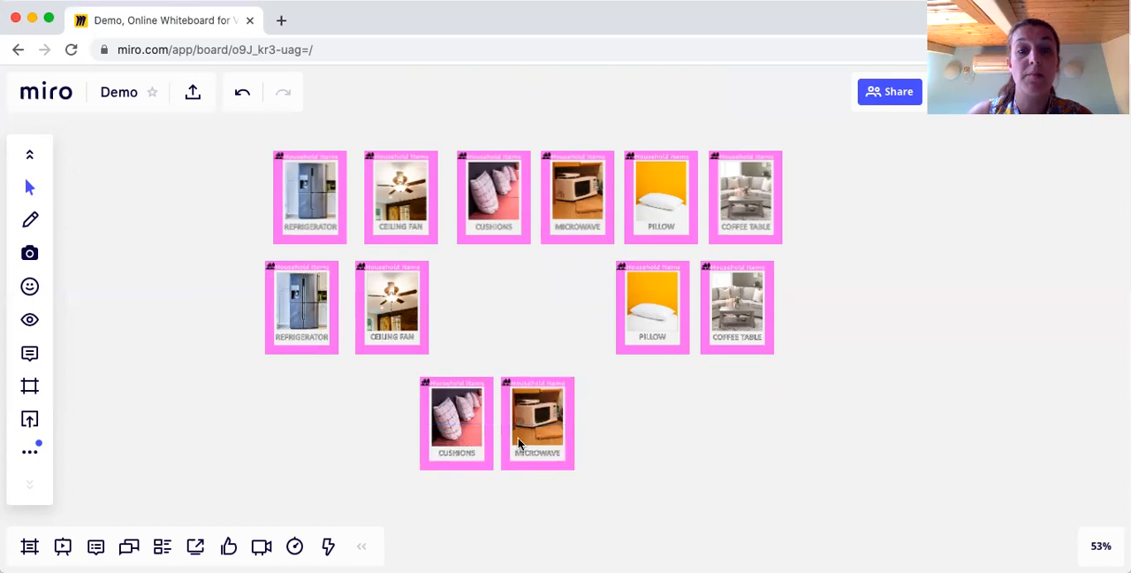
pyautogui.moveTo(394, 329); pyautogui.dragTo(458, 342)
pyautogui.moveTo(651, 321); pyautogui.dragTo(515, 340)
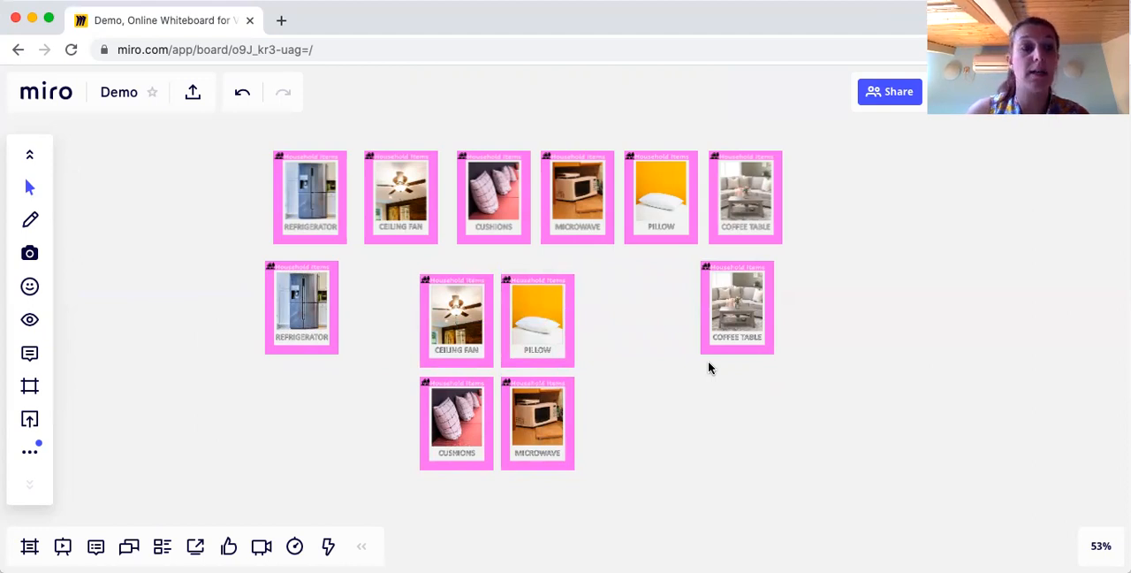
# - Add a square-cornered rectangle shape and fit it exactly over the copied refrigerator card in the lower row
pyautogui.scroll(-1, 707, 361)
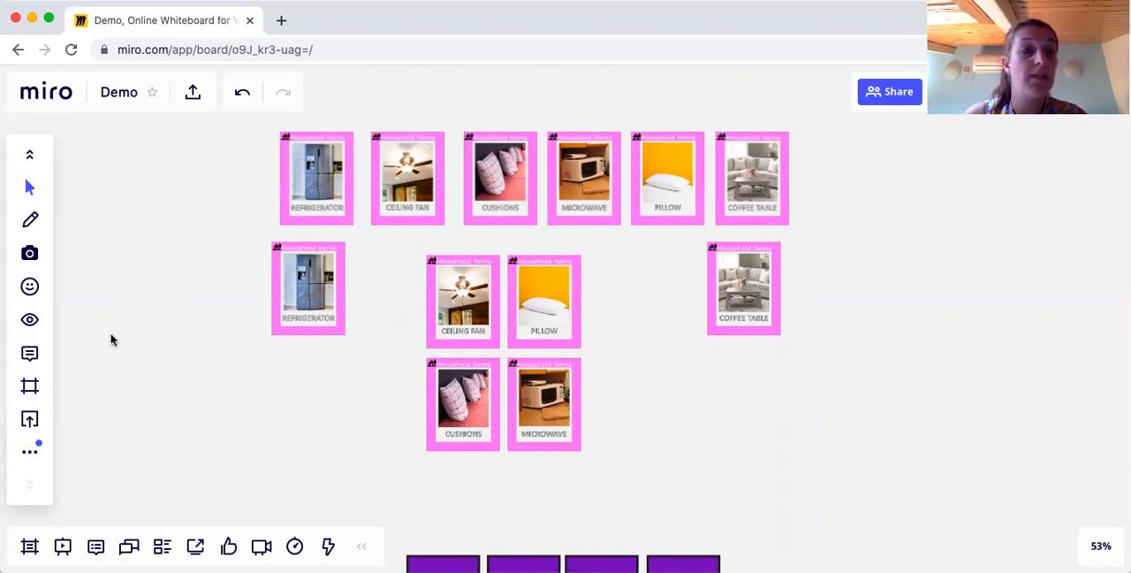
pyautogui.scroll(5, 44, 268)
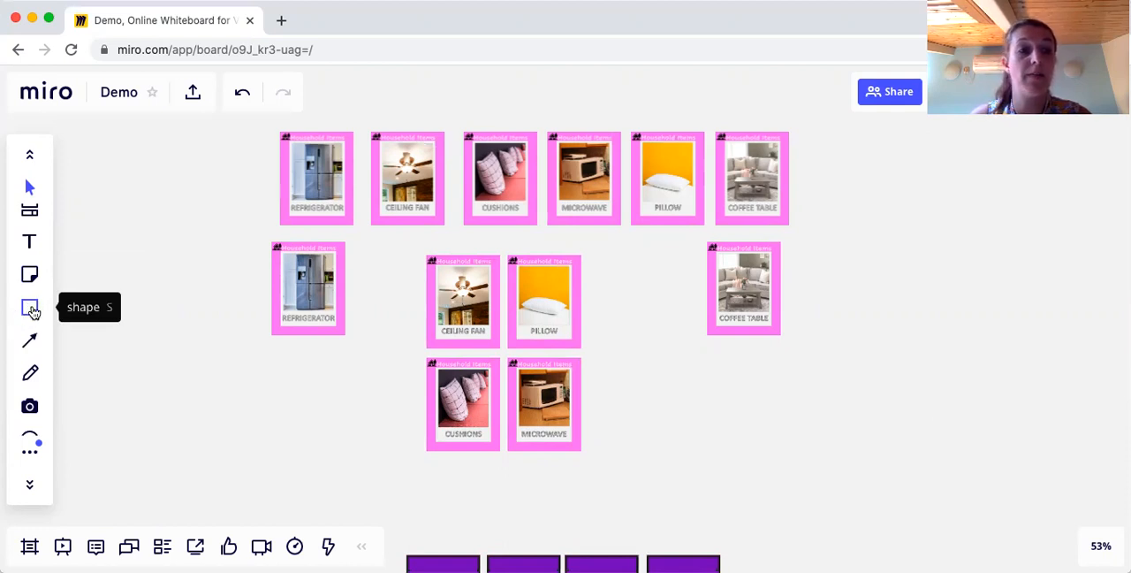
pyautogui.click(31, 308)
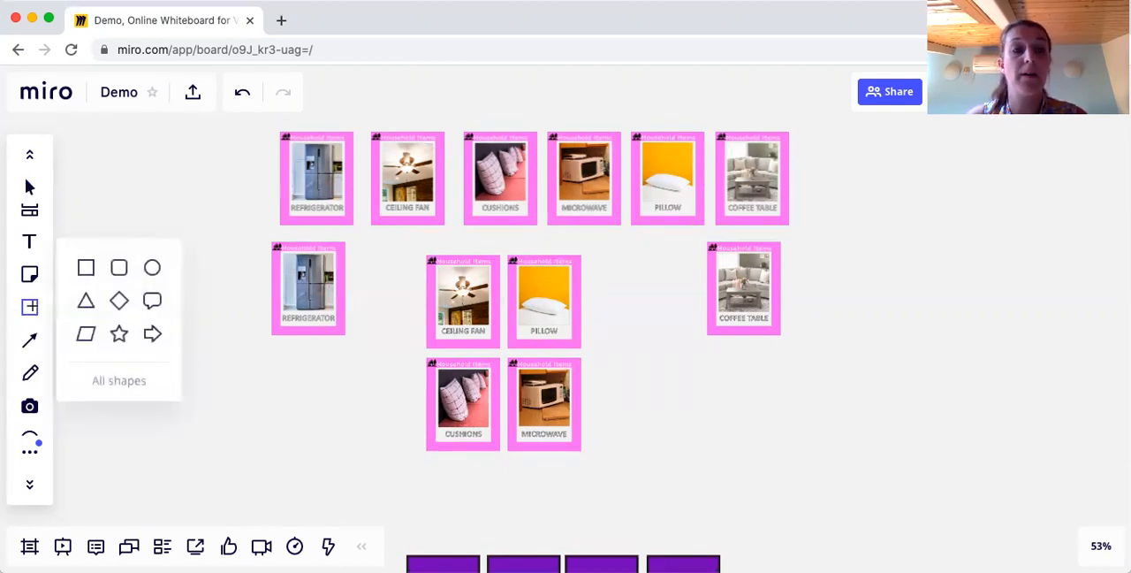
pyautogui.click(86, 267)
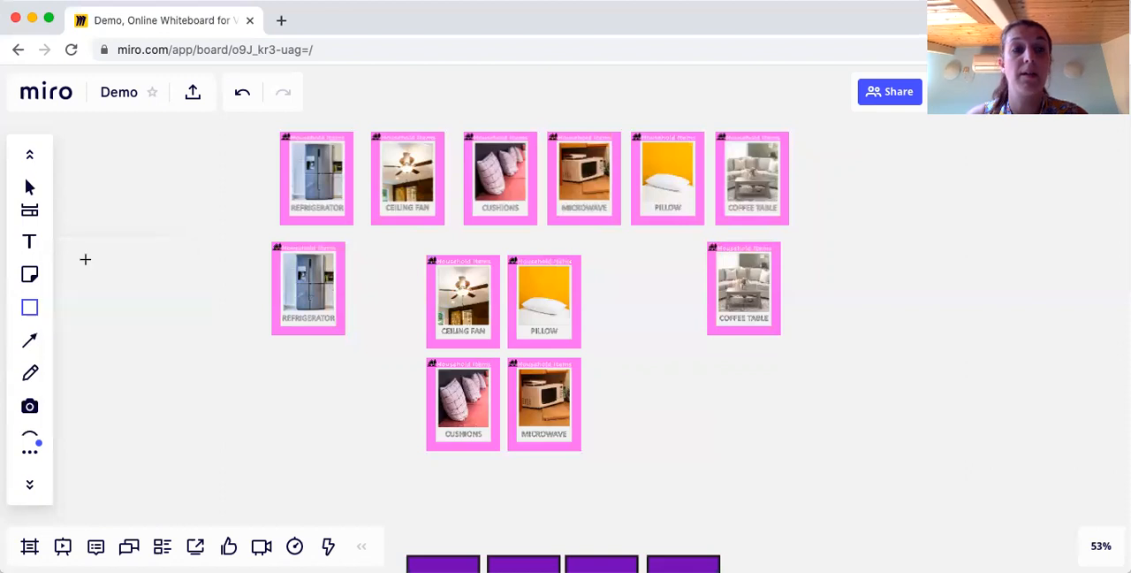
pyautogui.click(175, 314)
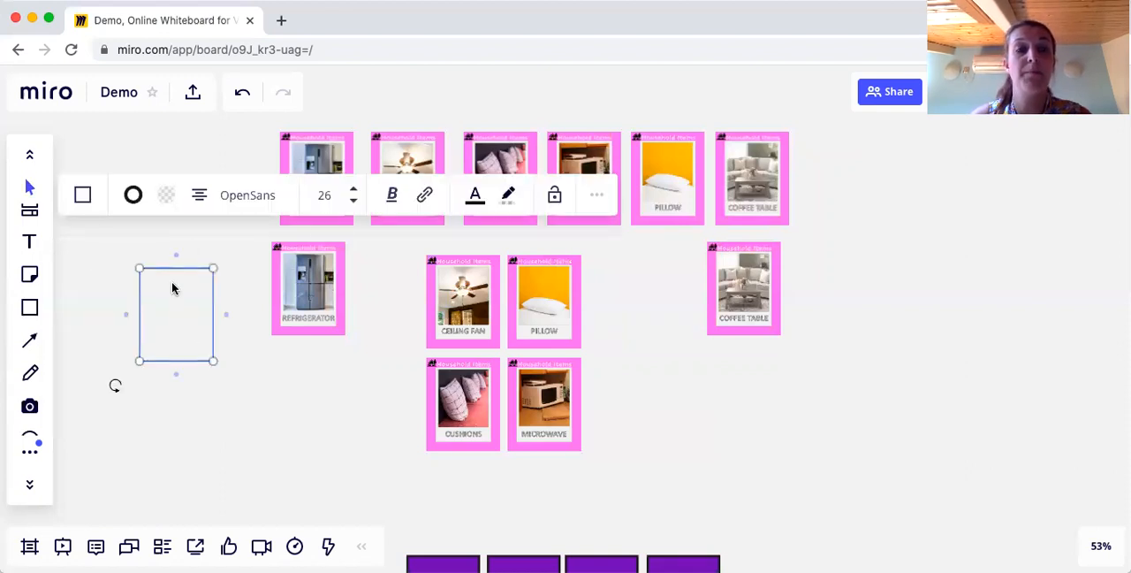
pyautogui.moveTo(171, 287); pyautogui.dragTo(303, 261)
pyautogui.moveTo(346, 334)
pyautogui.mouseDown()
pyautogui.moveTo(386, 374)
pyautogui.moveTo(345, 336)
pyautogui.mouseUp()
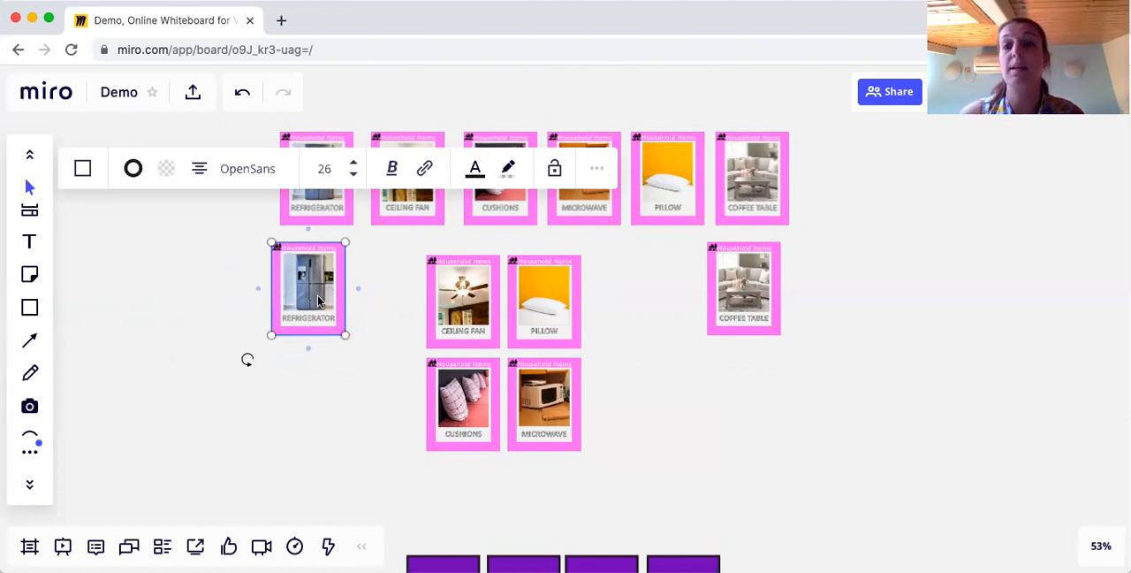
# - Fill the rectangle over the refrigerator card with indigo and give it a thicker bright blue border
pyautogui.click(169, 173)
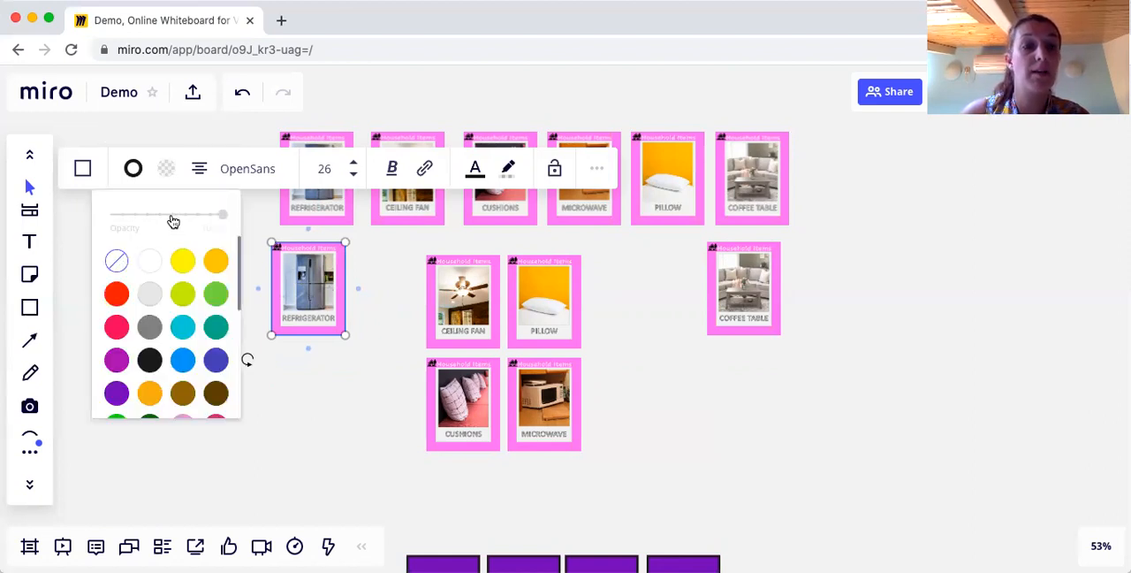
pyautogui.click(217, 359)
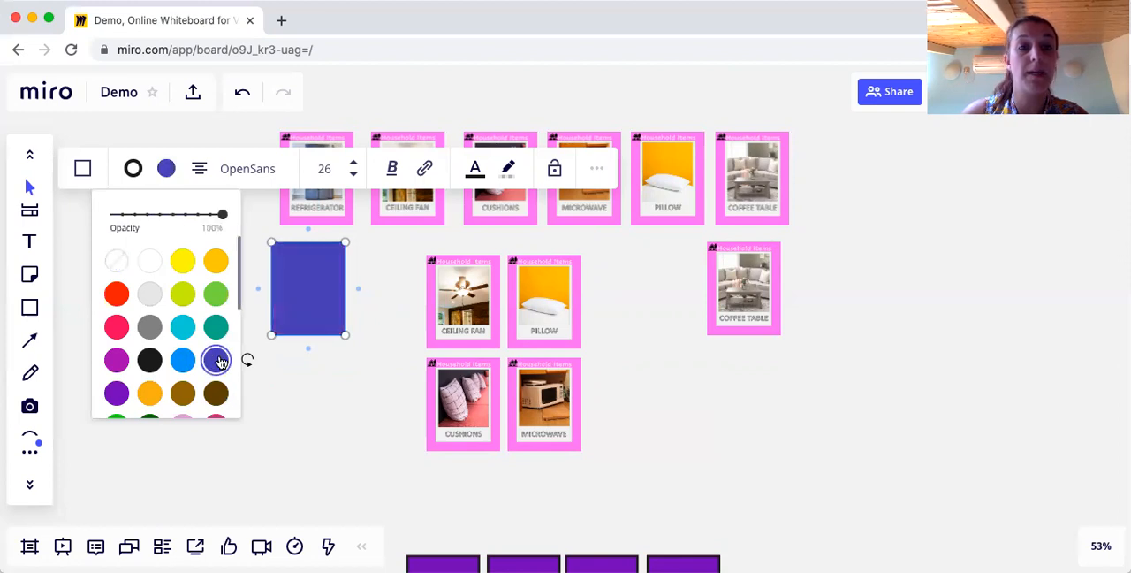
pyautogui.click(134, 170)
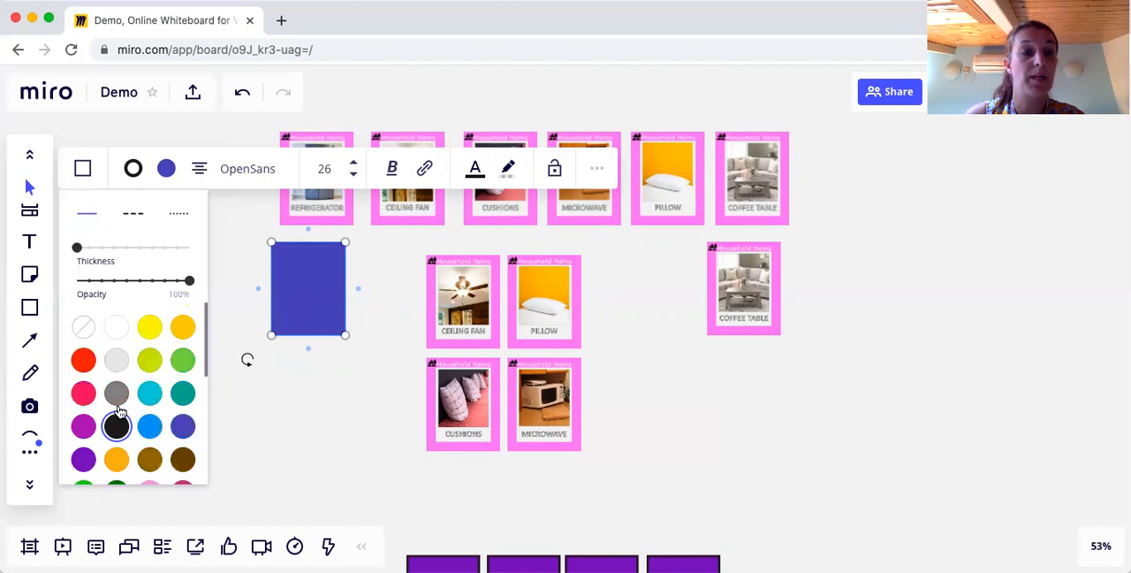
pyautogui.click(150, 426)
pyautogui.moveTo(77, 247); pyautogui.dragTo(139, 248)
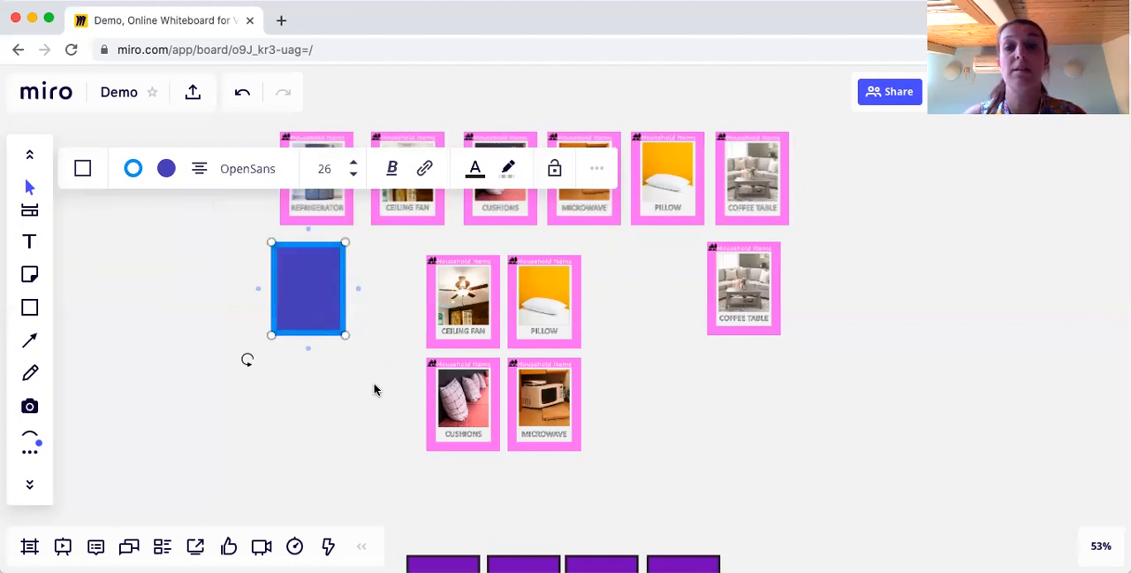
pyautogui.click(374, 386)
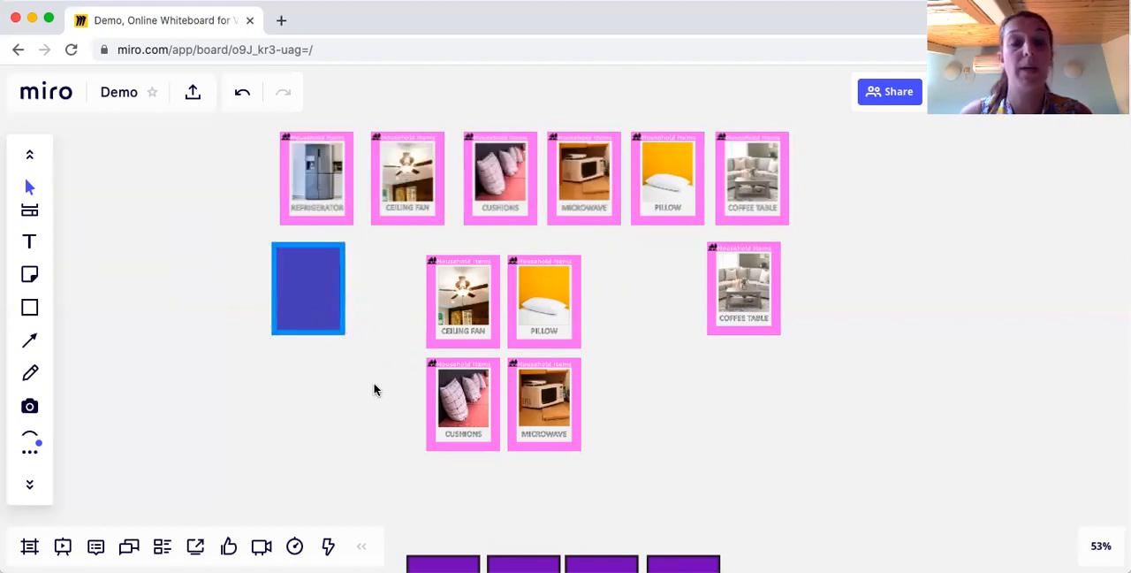
# - Duplicate the indigo rectangle with the blue border and fit the copy exactly over the original refrigerator card in the upper row
pyautogui.click(308, 284)
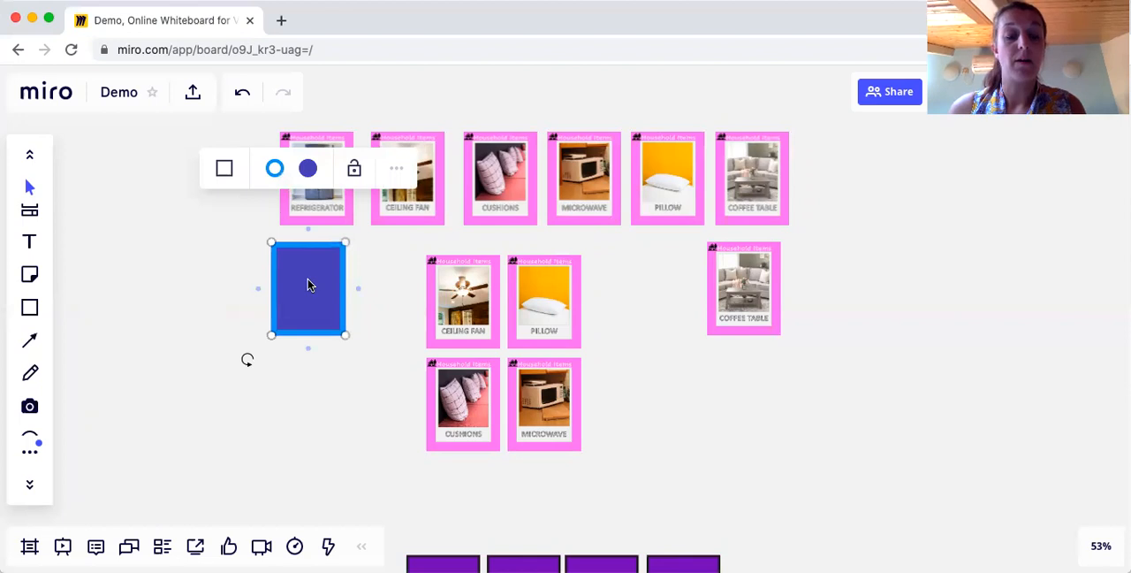
pyautogui.hotkey('ctrl', 'v')
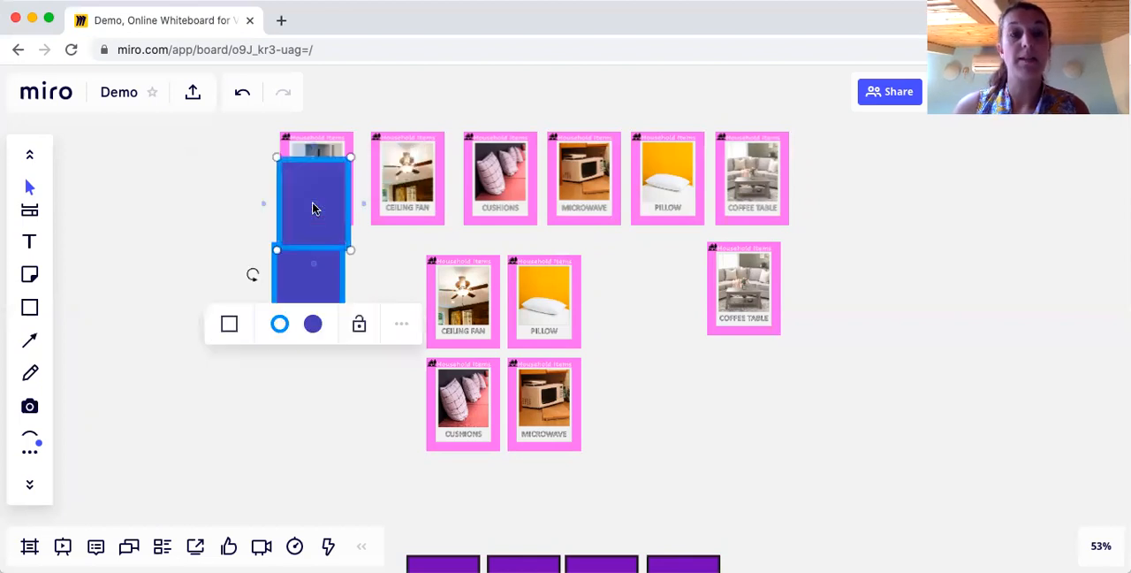
pyautogui.moveTo(312, 201); pyautogui.dragTo(318, 178)
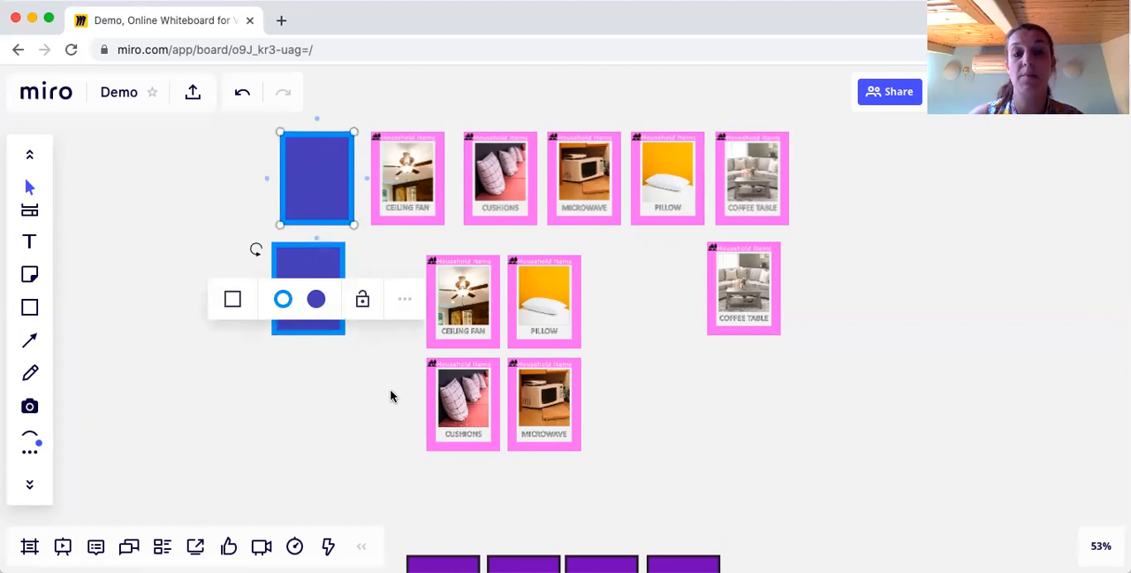
# - In the finished purple grid, uncover the top row's fourth card, and uncover and re-cover the middle row's first card
pyautogui.scroll(-10, 391, 394)
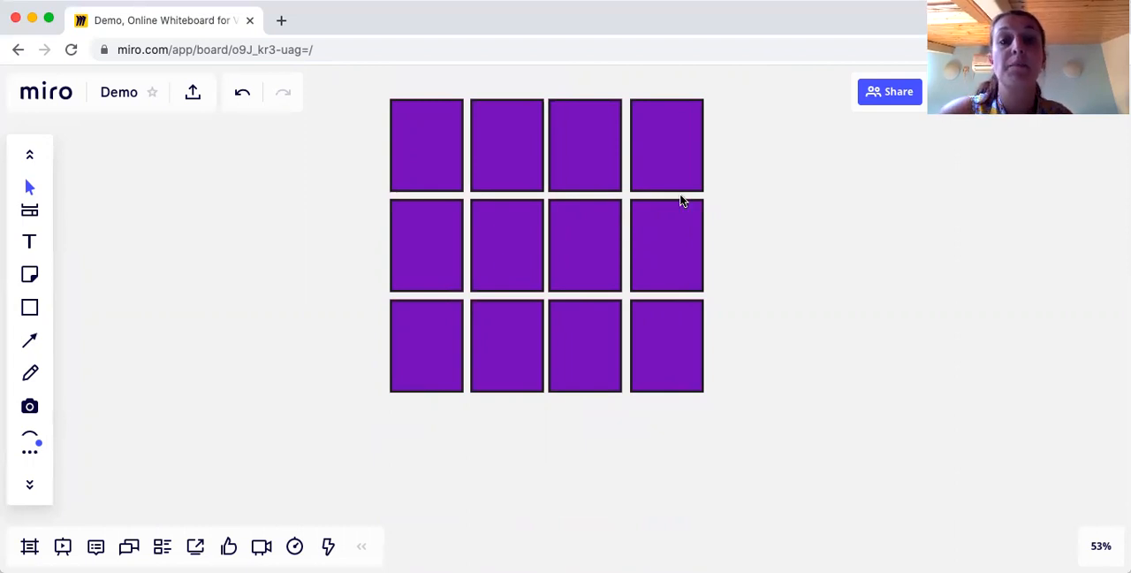
pyautogui.click(658, 137)
pyautogui.moveTo(658, 143); pyautogui.dragTo(804, 140)
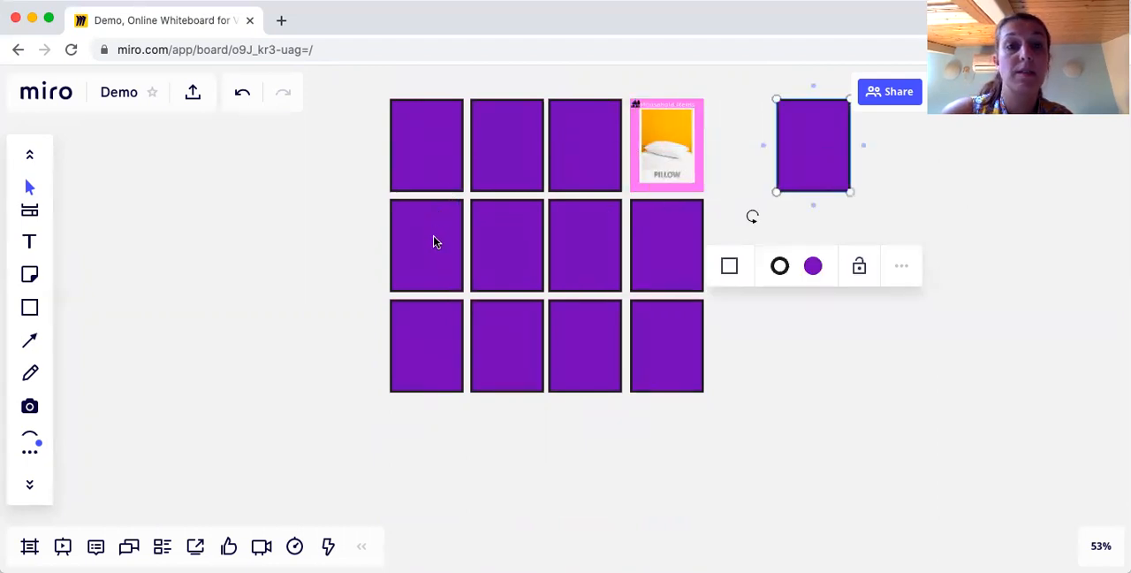
pyautogui.moveTo(434, 239); pyautogui.dragTo(279, 311)
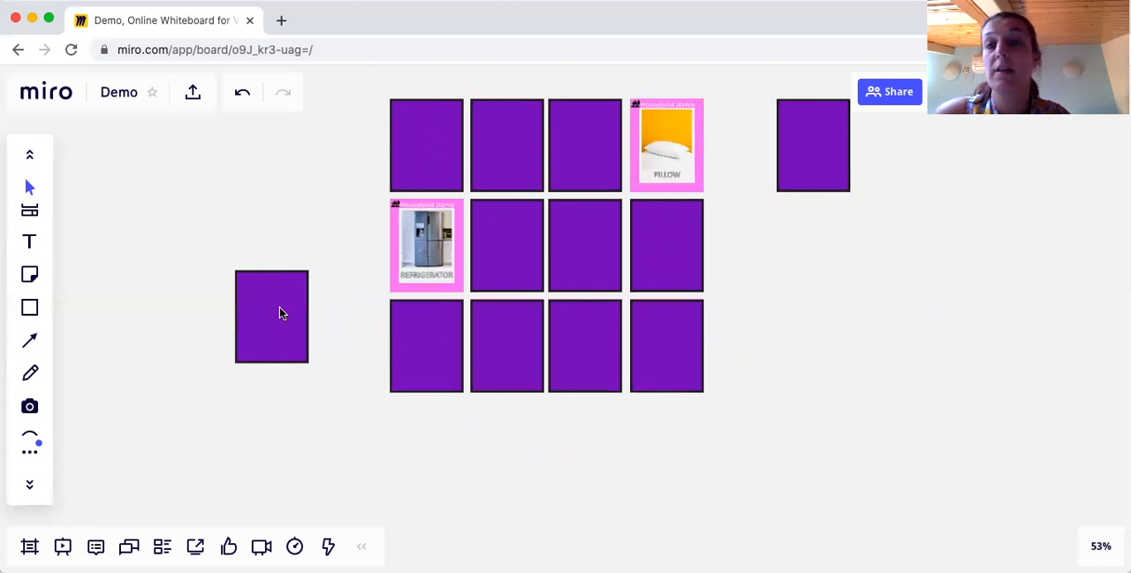
pyautogui.moveTo(245, 313); pyautogui.dragTo(417, 253)
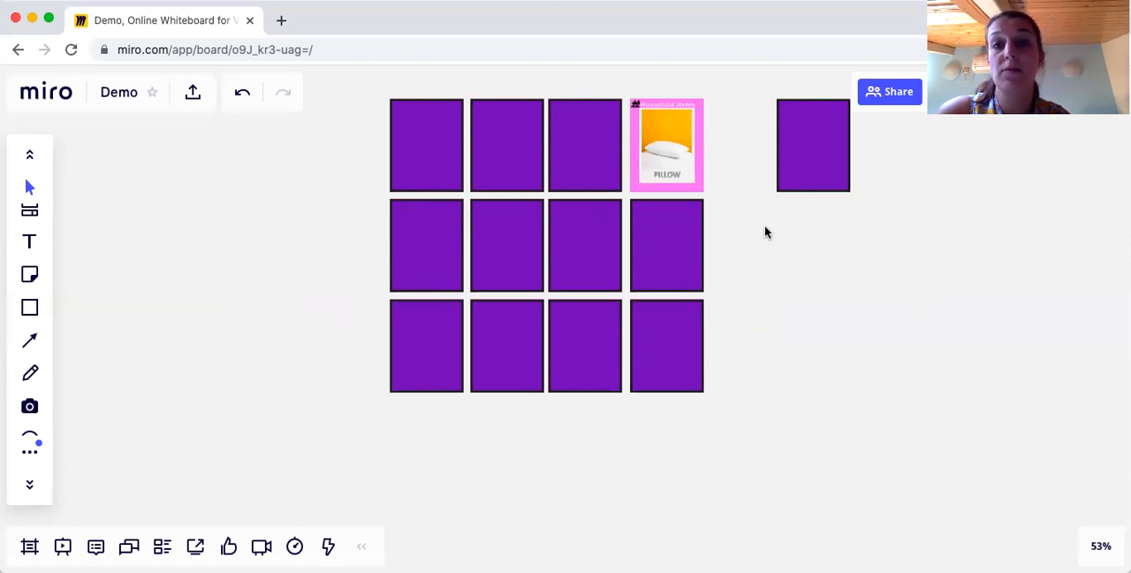
# - Move the removed purple cover down beside the grid's middle row and lock the uncovered pillow card in place
pyautogui.moveTo(815, 144); pyautogui.dragTo(820, 245)
pyautogui.moveTo(662, 128)
pyautogui.mouseDown()
pyautogui.moveTo(789, 134)
pyautogui.moveTo(825, 123)
pyautogui.moveTo(653, 124)
pyautogui.moveTo(665, 132)
pyautogui.mouseUp()
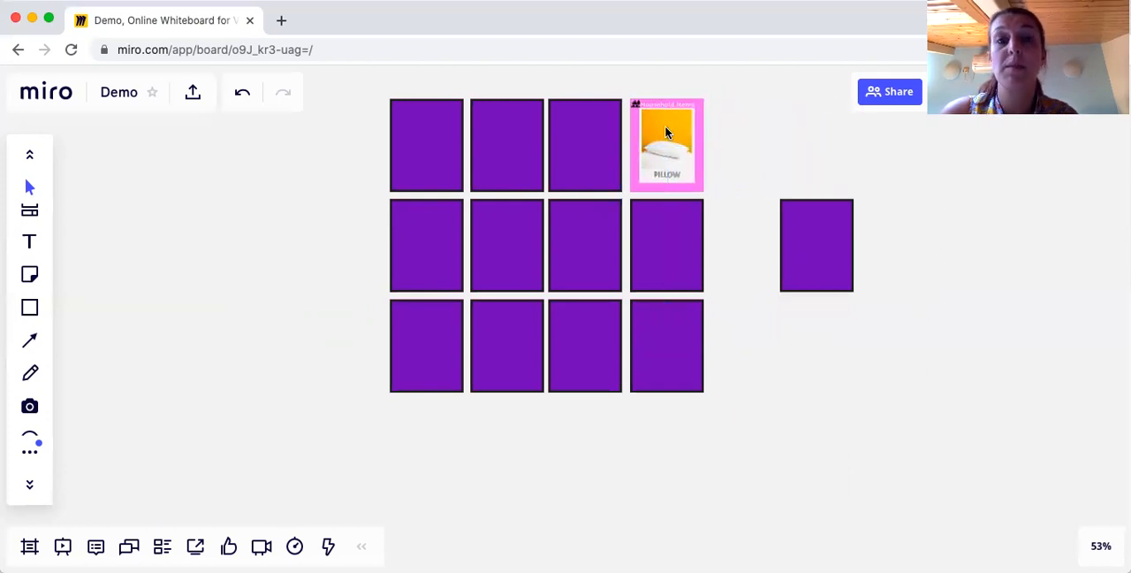
pyautogui.click(665, 129)
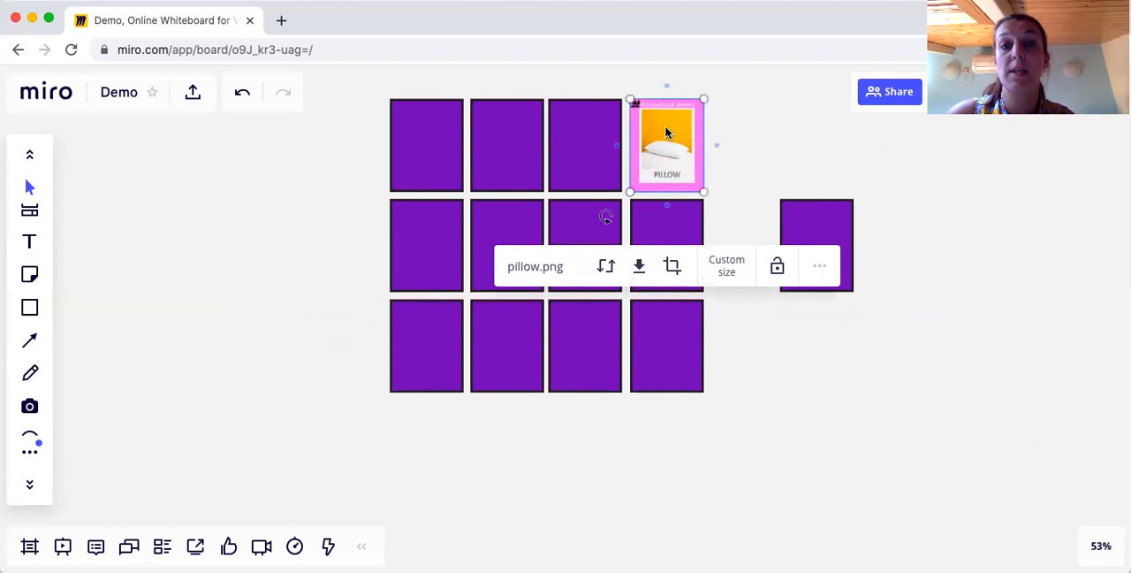
pyautogui.click(777, 276)
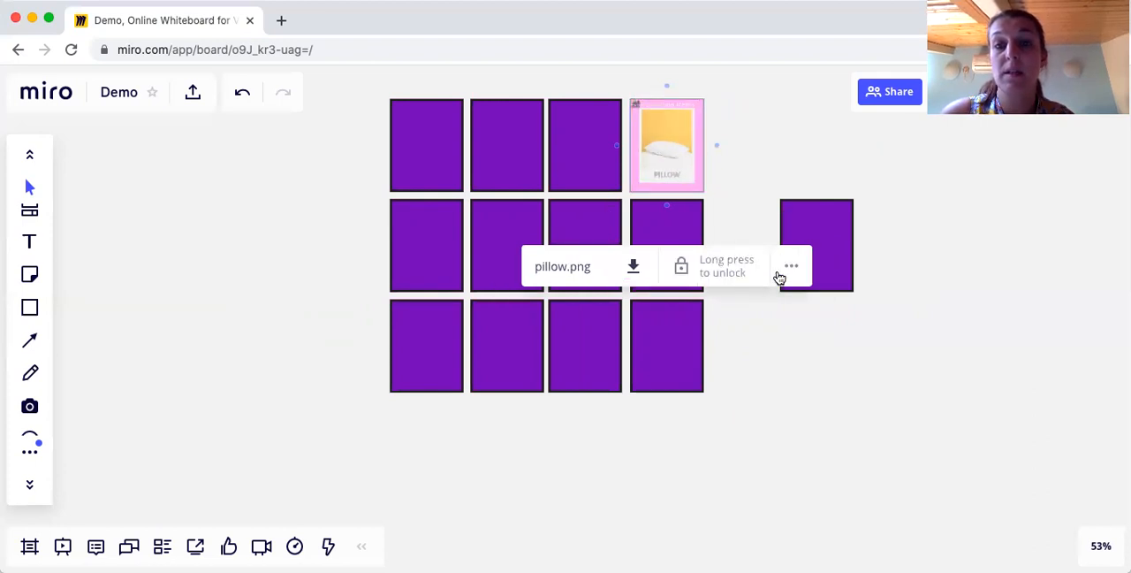
pyautogui.moveTo(659, 142)
pyautogui.mouseDown()
pyautogui.moveTo(812, 133)
pyautogui.moveTo(654, 153)
pyautogui.mouseUp()
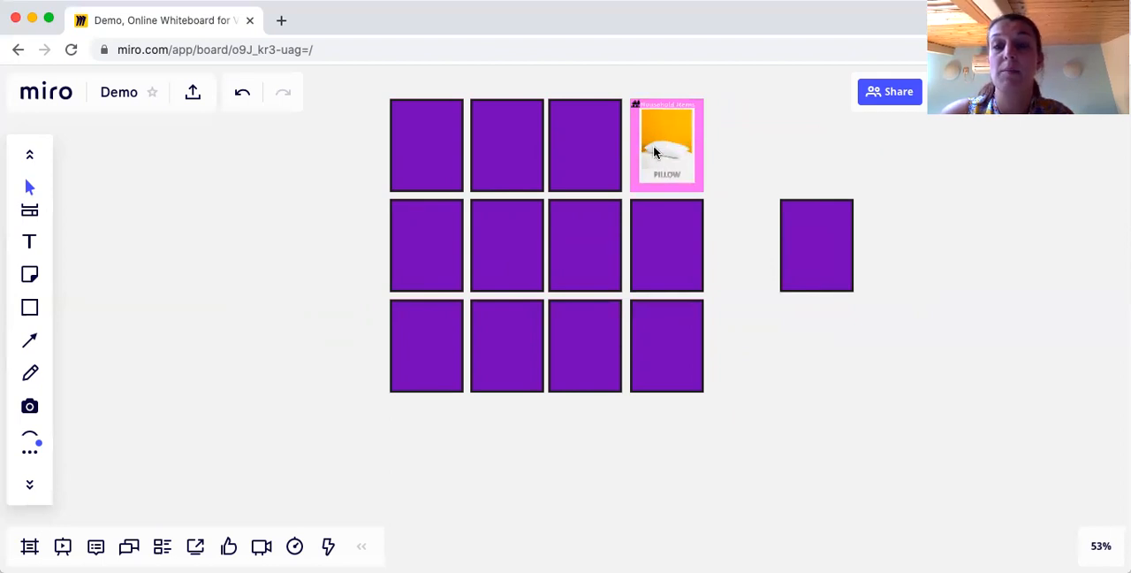